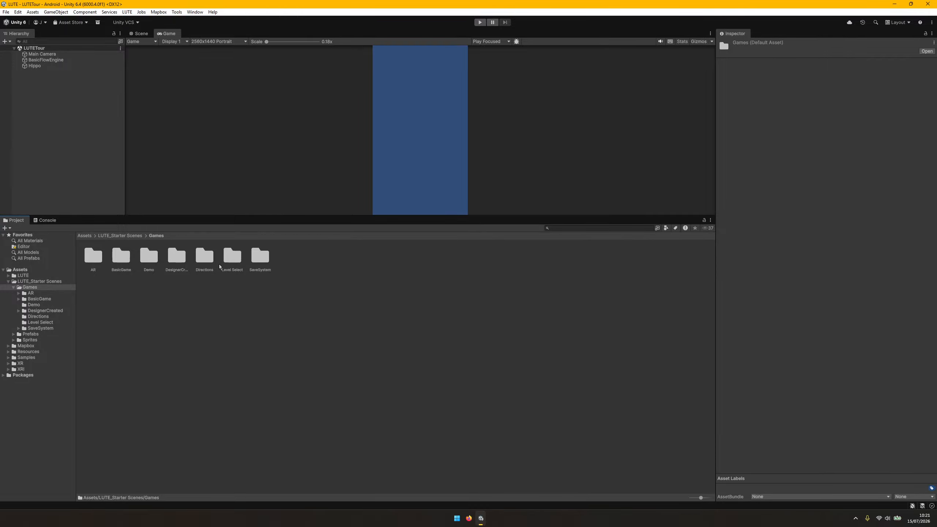
Look into the Level Select folder of the LUTE starter games and return to the root Assets folder
double_click(232, 259)
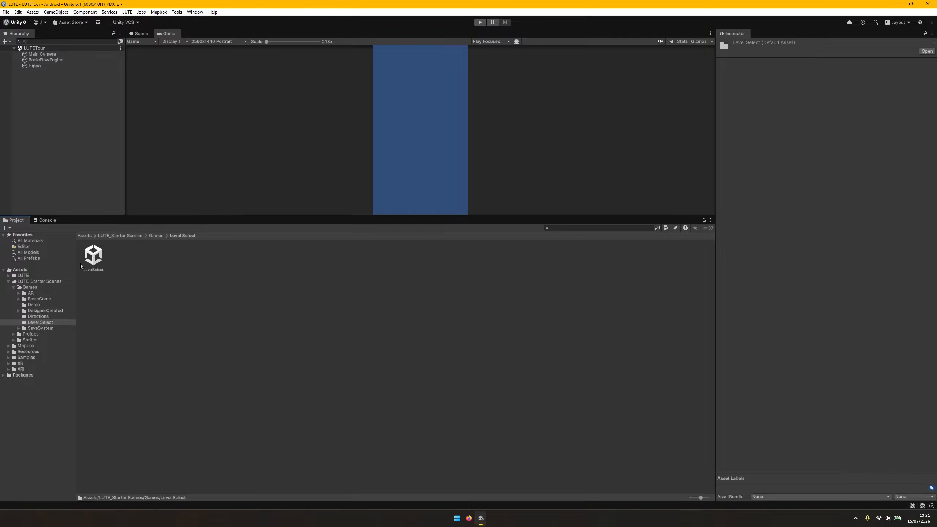
left_click(7, 283)
left_click(20, 270)
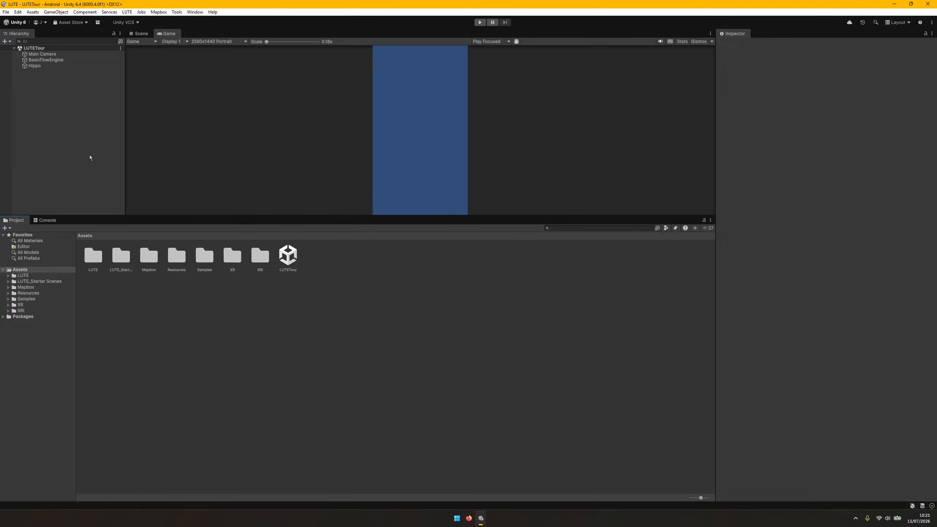
Inspect the components of the Main Camera and Hippo objects and look up the LUTE option for creating a narrative character
left_click(65, 54)
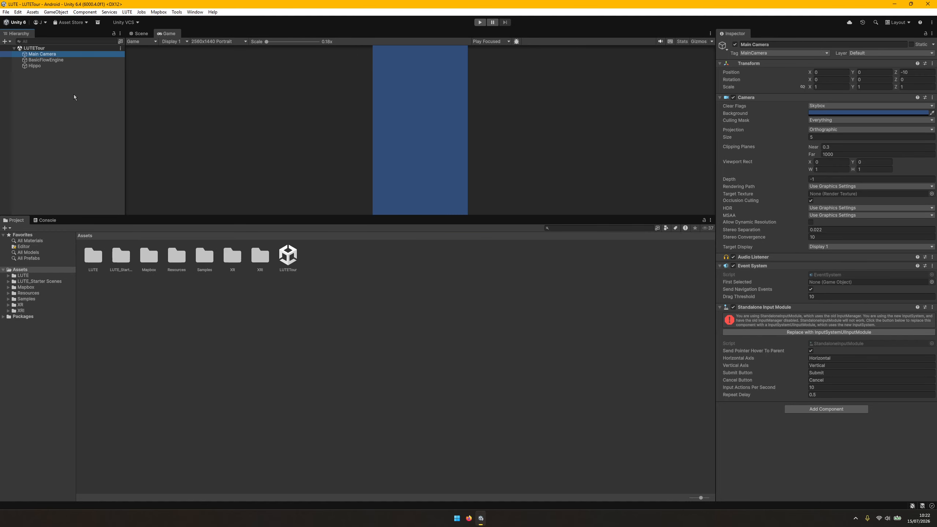
left_click(48, 65)
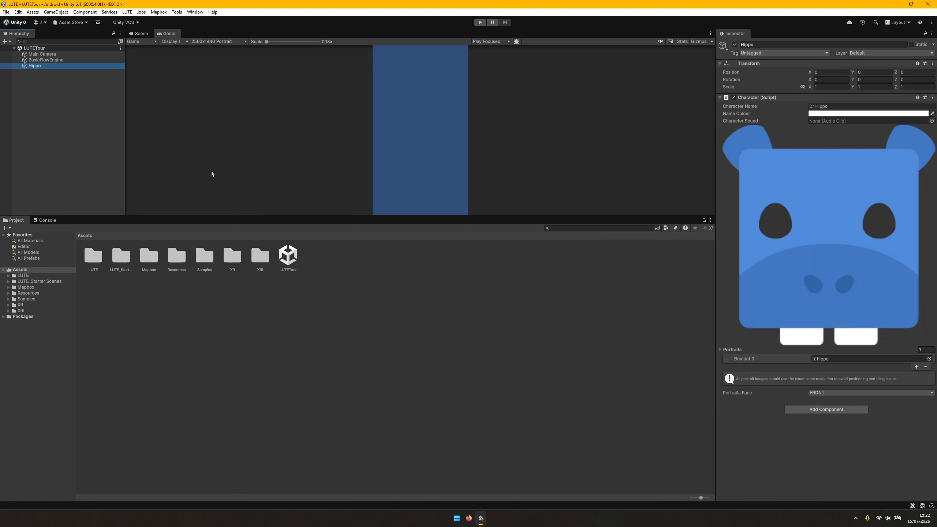
left_click(127, 12)
mouse_move(131, 19)
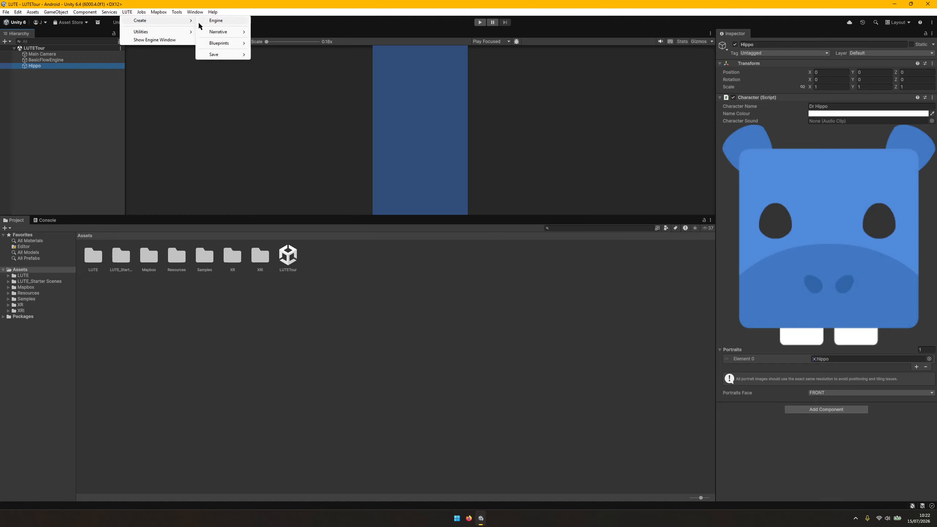
mouse_move(224, 33)
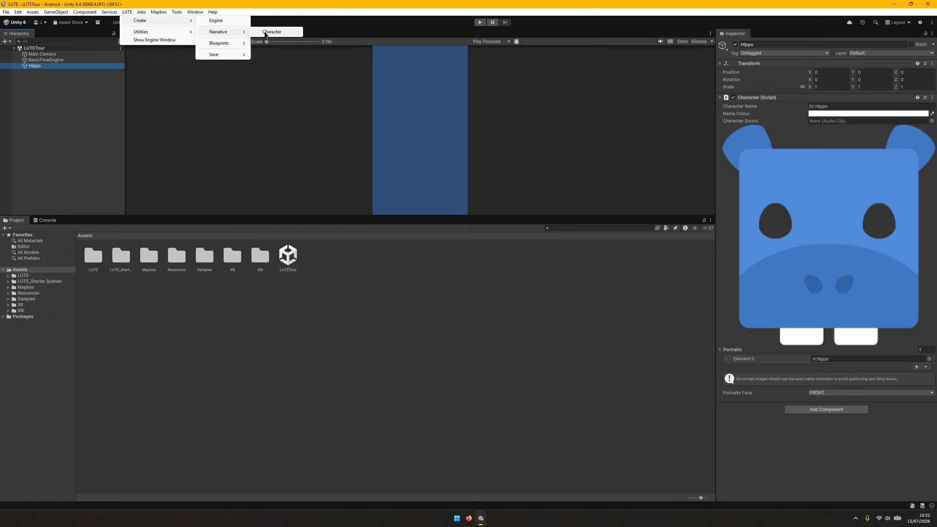
left_click(89, 69)
left_click(89, 69)
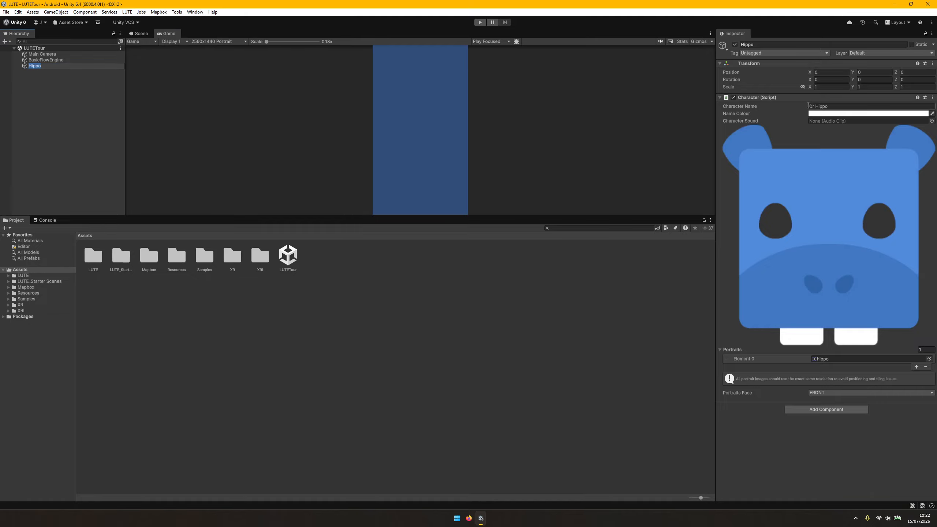
left_click(106, 83)
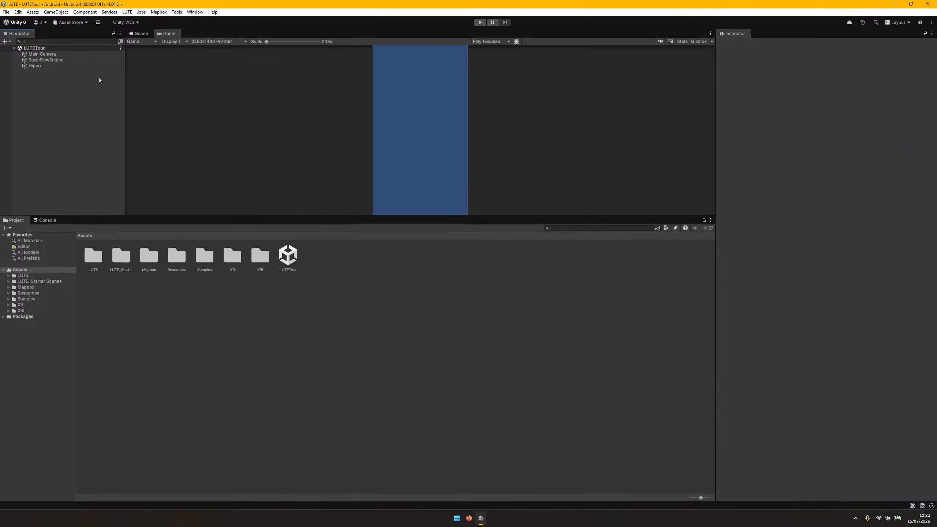
Examine the BasicFlowEngine object's name, description and display settings in its Basic Flow Engine script component
left_click(81, 61)
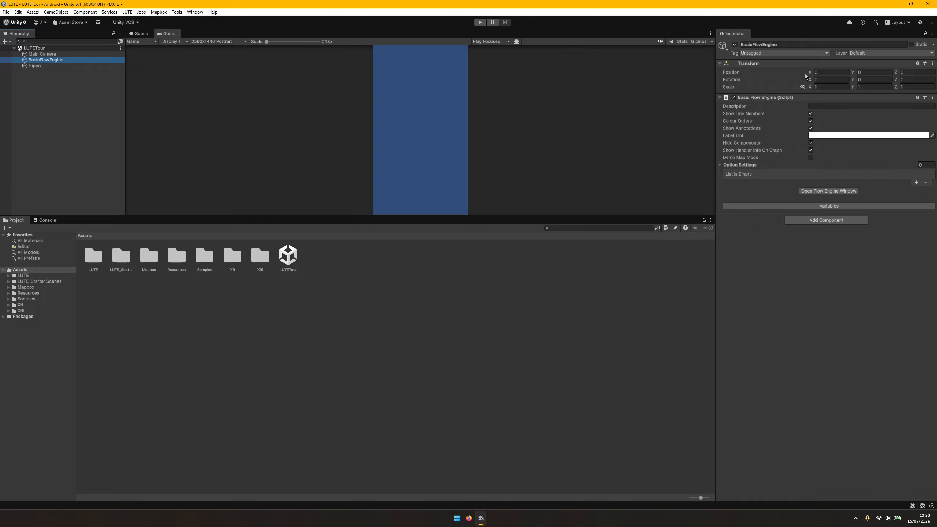
left_click(789, 45)
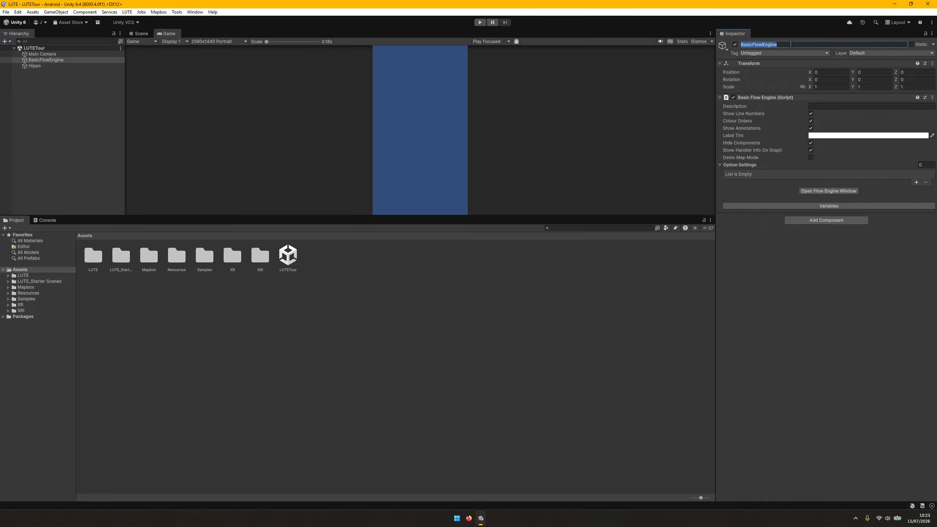
left_click(791, 45)
left_click(841, 107)
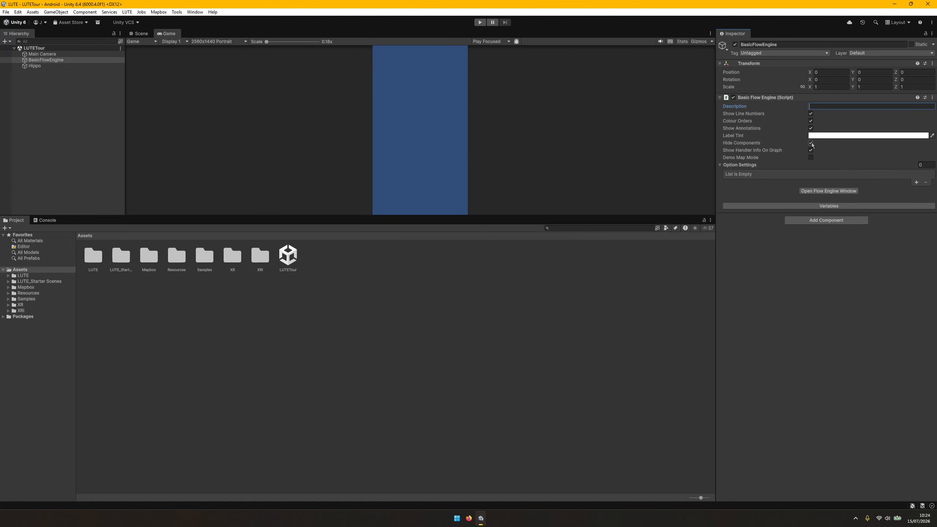
left_click(813, 271)
Open the Flow Engine window for the BasicFlowEngine object and dock it beside the Console
left_click(127, 12)
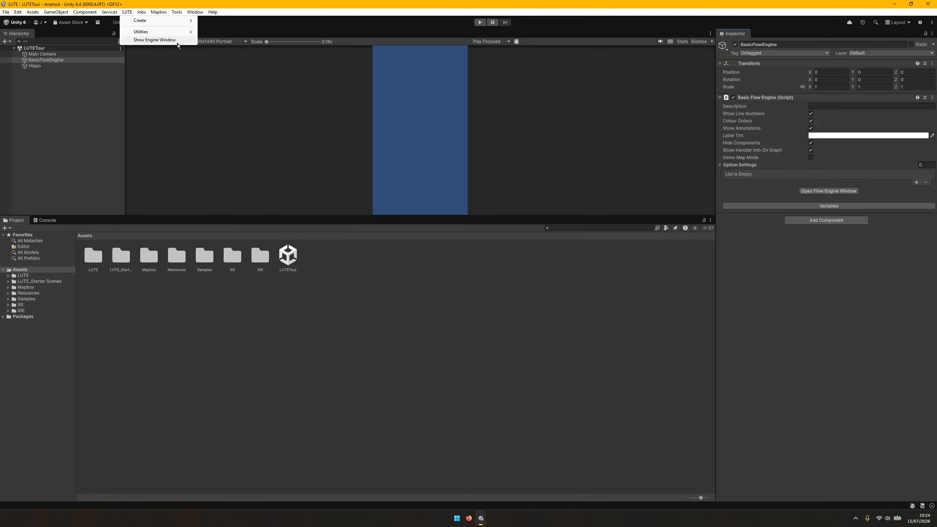
left_click(101, 60)
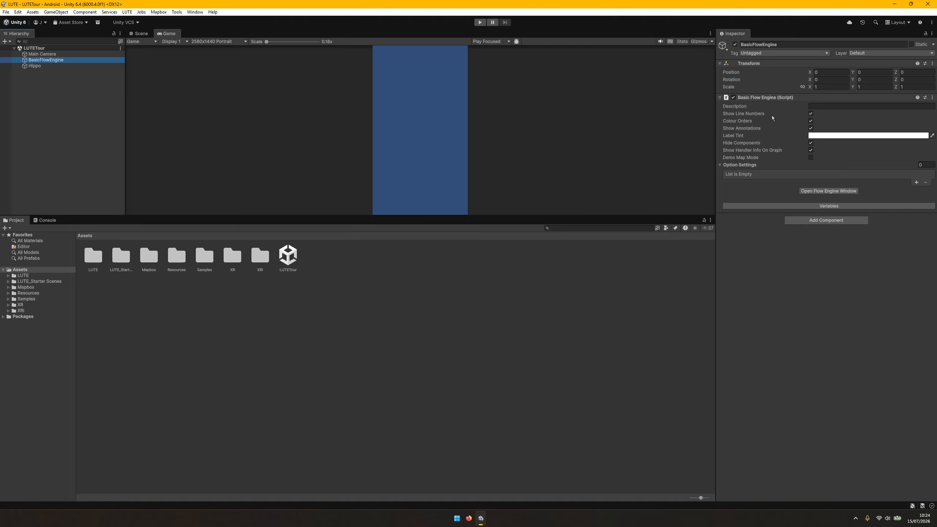
left_click(835, 191)
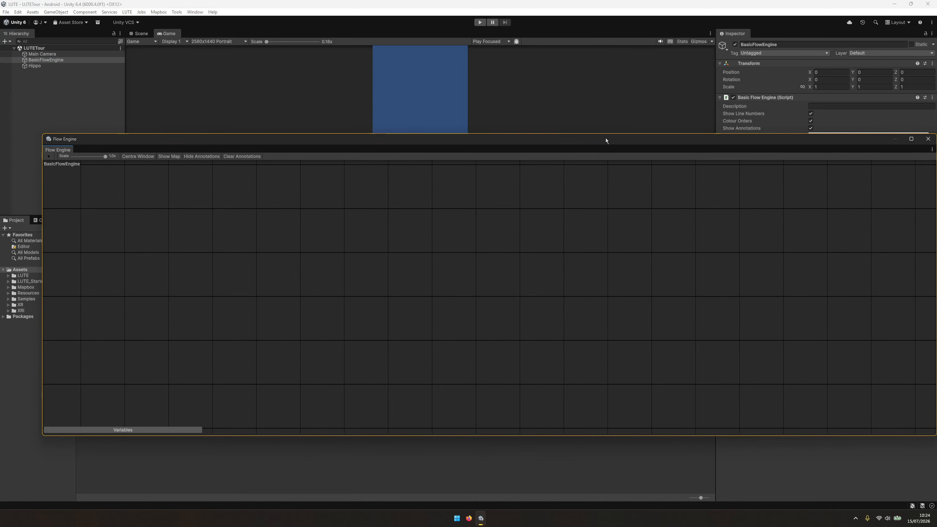
left_click_drag(605, 140, 586, 126)
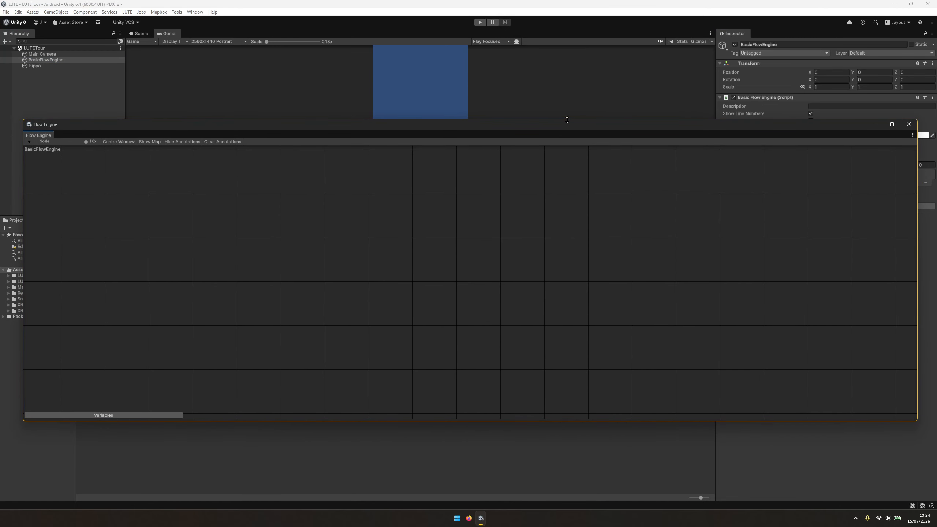
left_click_drag(567, 119, 583, 131)
left_click_drag(528, 142, 615, 153)
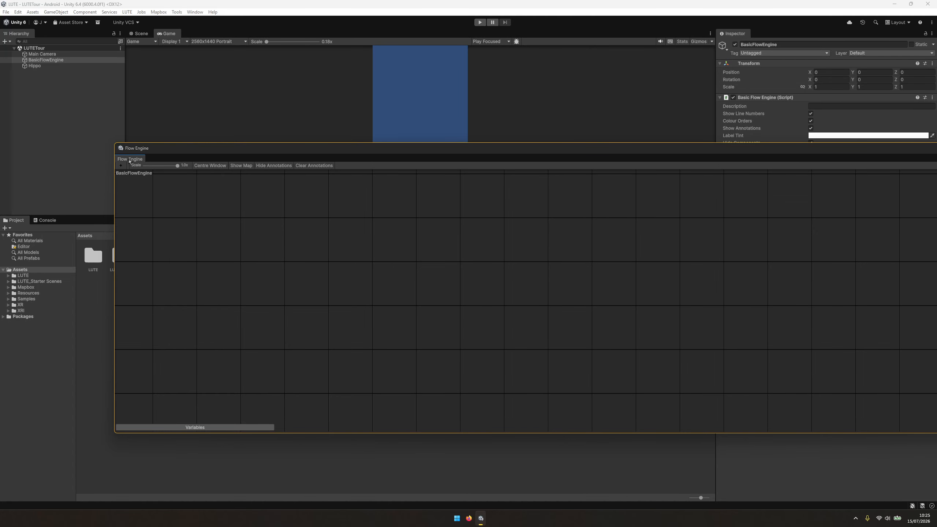
left_click_drag(130, 162, 94, 222)
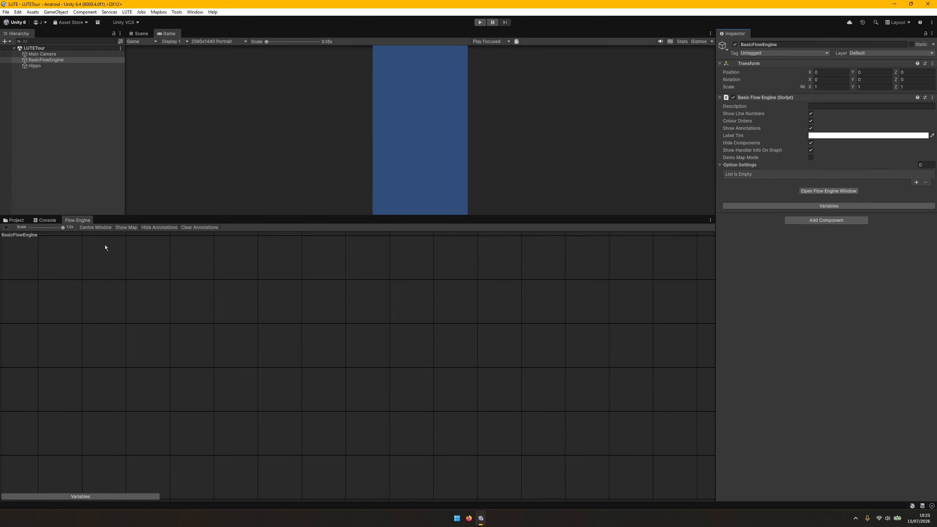
Set the BasicFlowEngine object's description to "simple desc"
middle_click_drag(99, 248, 71, 247)
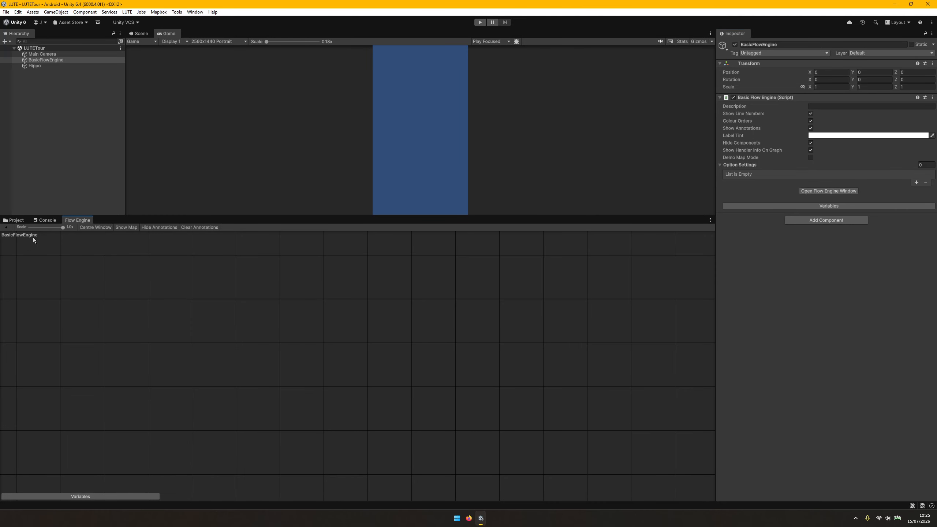
left_click(835, 107)
type("simple desc")
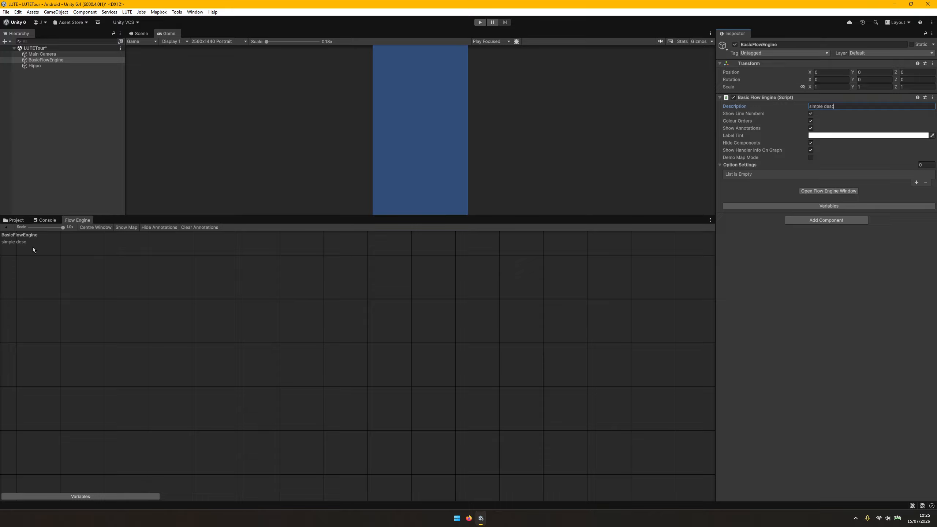
Add a new node to the flow graph, place it away from the graph's corner and deselect it
middle_click_drag(108, 266, 126, 272)
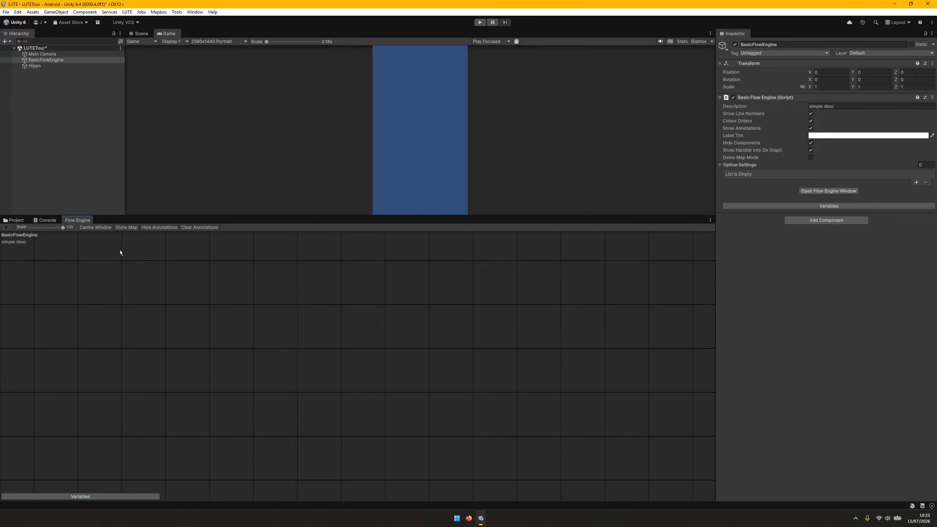
left_click(6, 227)
left_click_drag(37, 249, 309, 314)
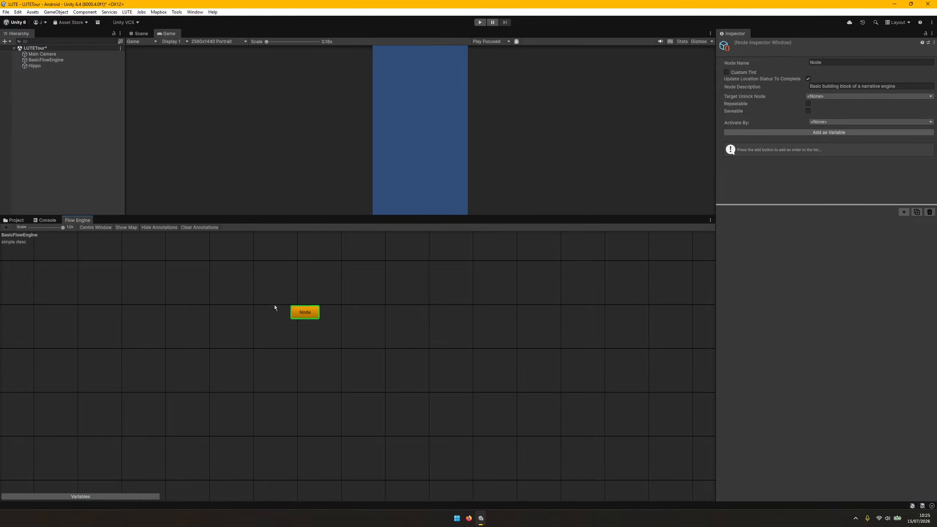
left_click(112, 272)
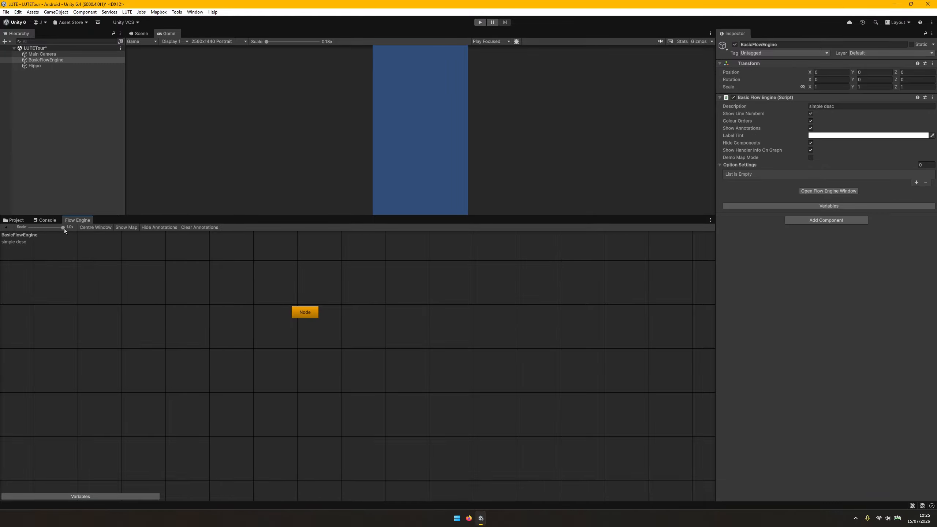
Try the flow graph's scale and panning controls and centre the view on the node
mouse_move(64, 228)
left_mouse_down()
mouse_move(44, 229)
mouse_move(68, 231)
left_mouse_up()
middle_click_drag(115, 261, 149, 280)
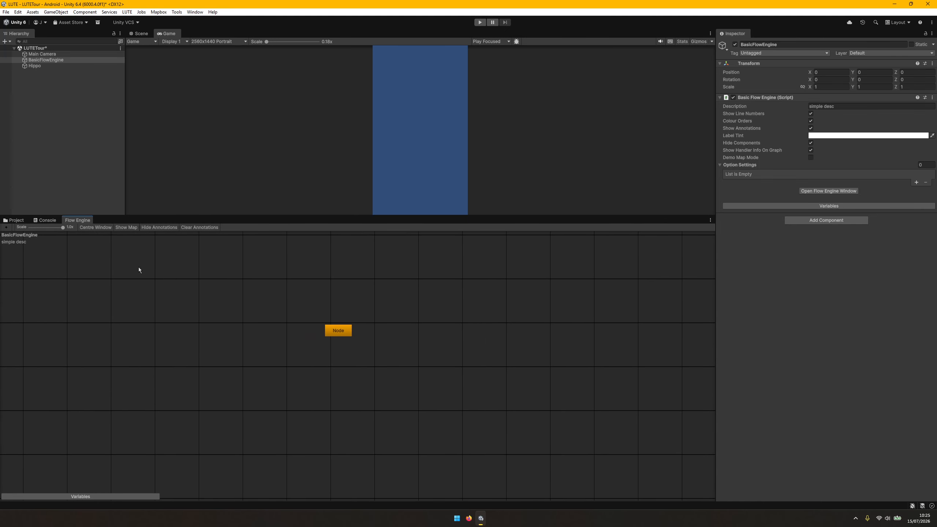
left_click(92, 228)
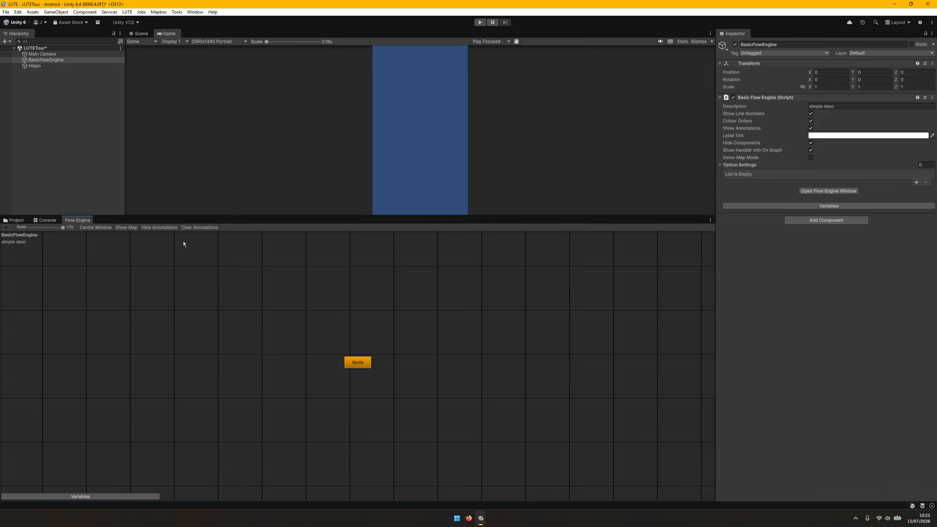
Add a label annotation to the flow graph and position it above and to the left of the node
right_click(286, 301)
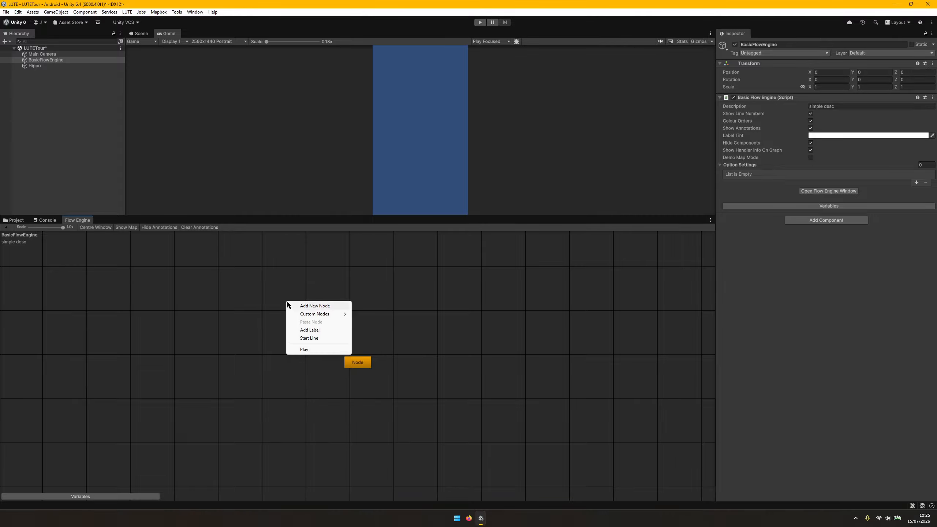
left_click(245, 287)
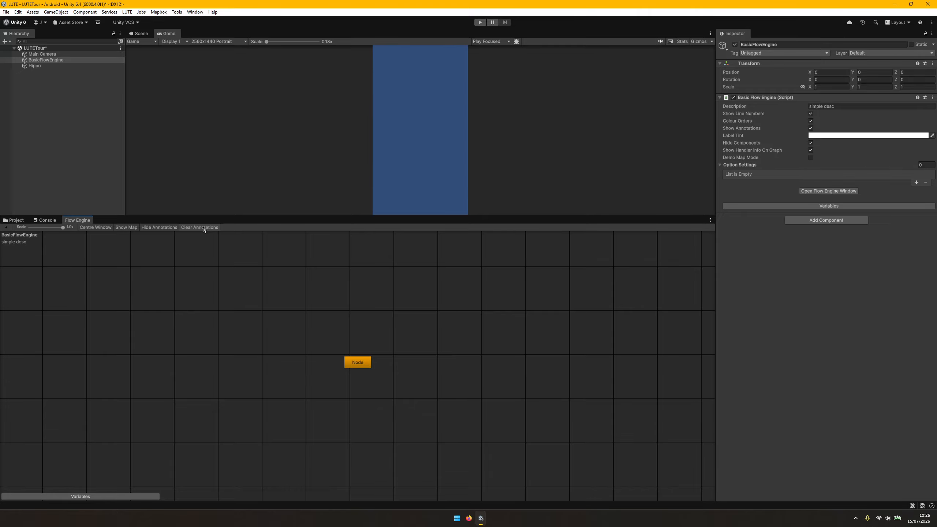
right_click(246, 282)
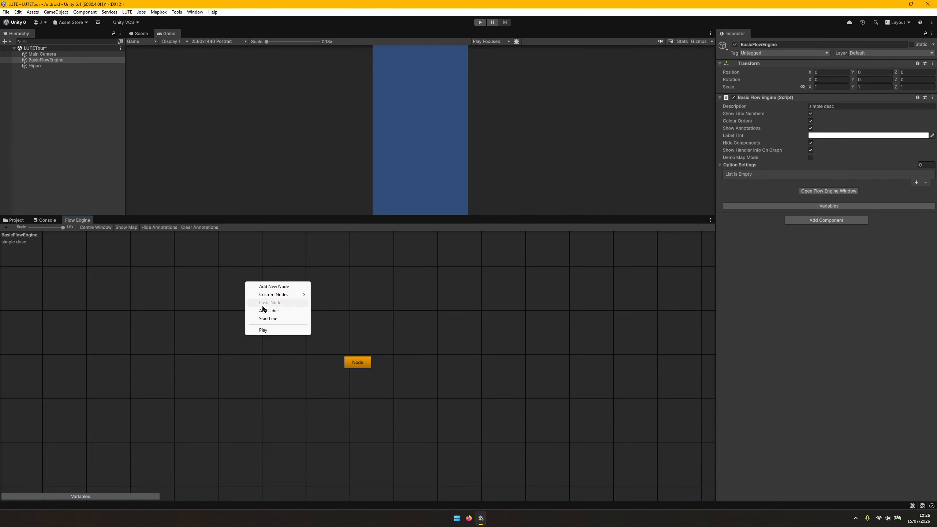
left_click(291, 310)
left_click_drag(281, 290, 316, 306)
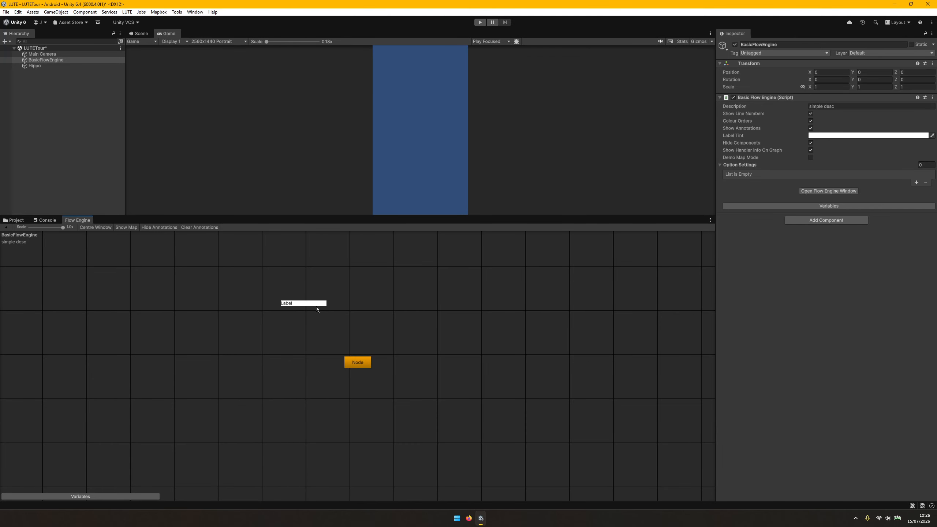
right_click(377, 283)
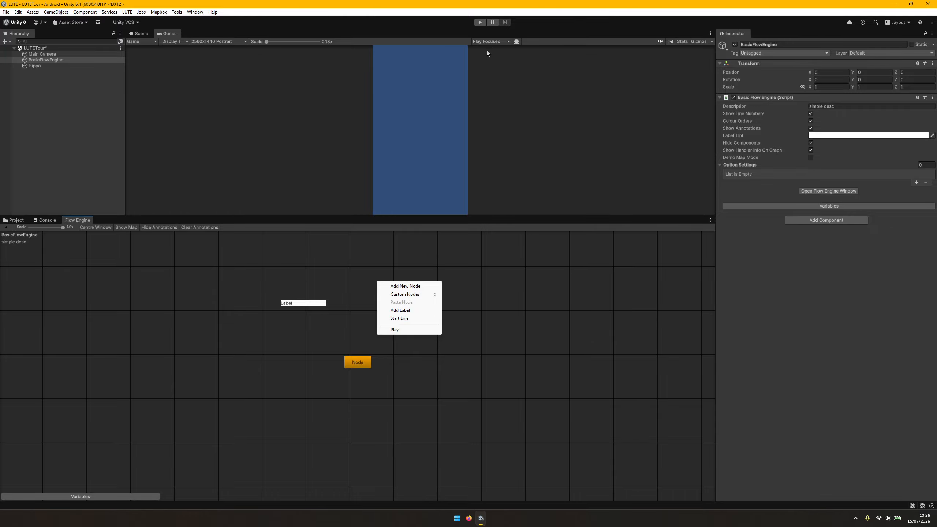
left_click(523, 350)
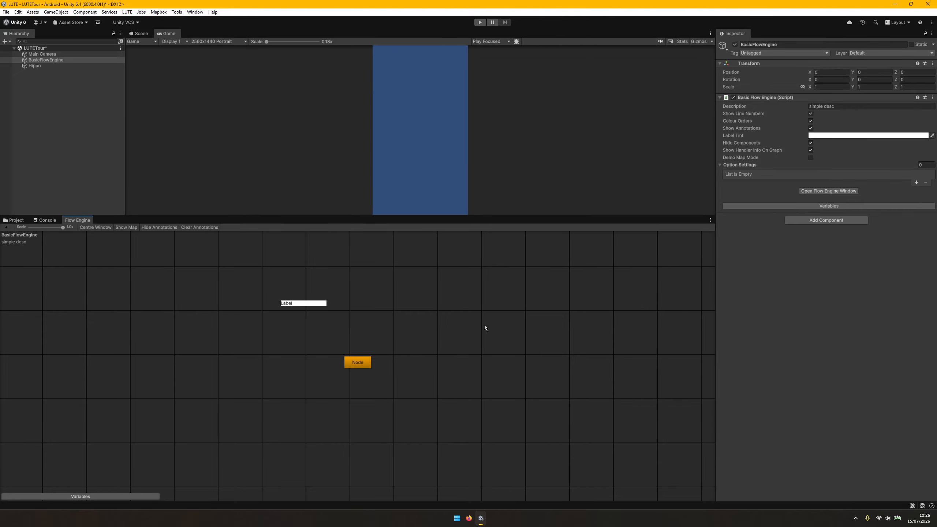
right_click(431, 293)
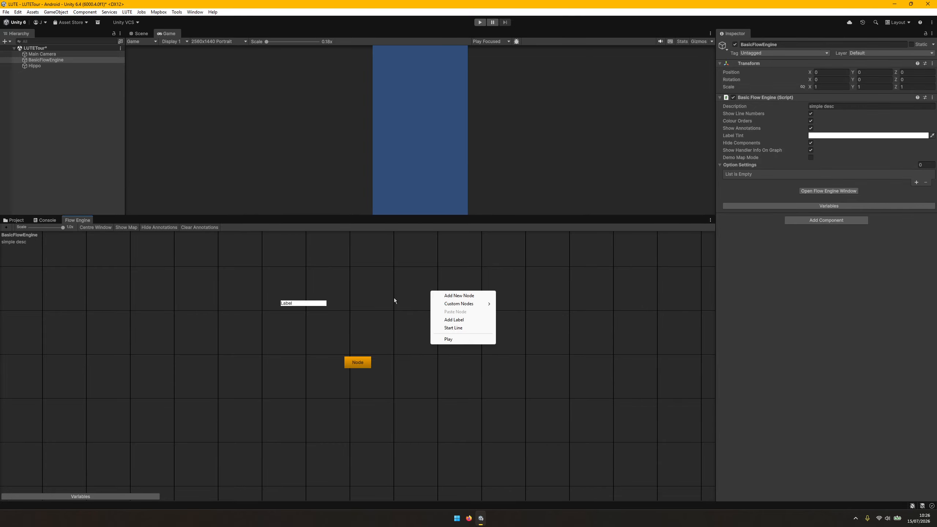
left_click(394, 328)
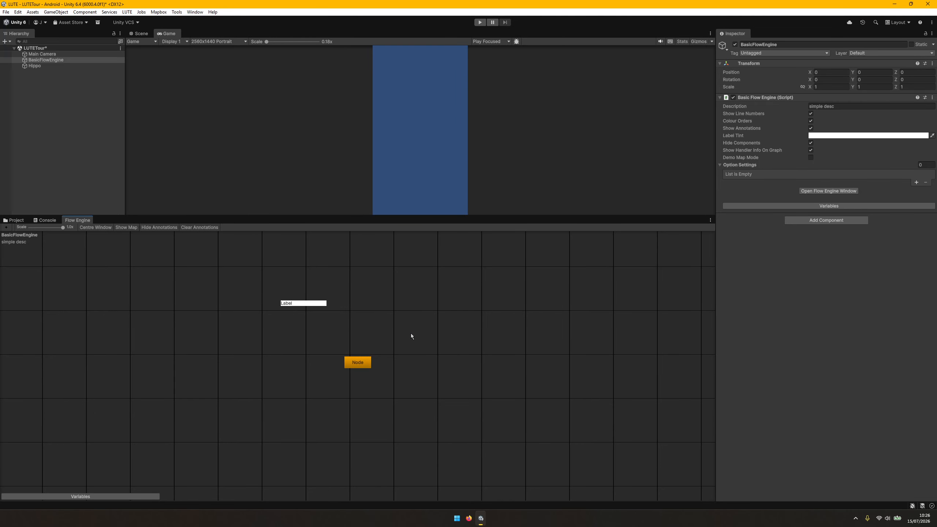
Pan around the flow graph and recentre the view on the label and node
middle_click_drag(455, 341, 284, 407)
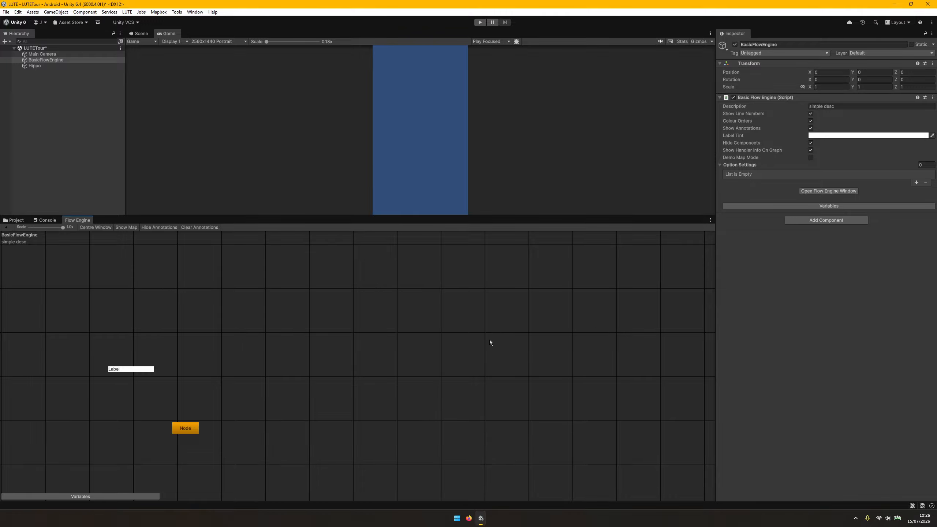
middle_click_drag(489, 342, 377, 364)
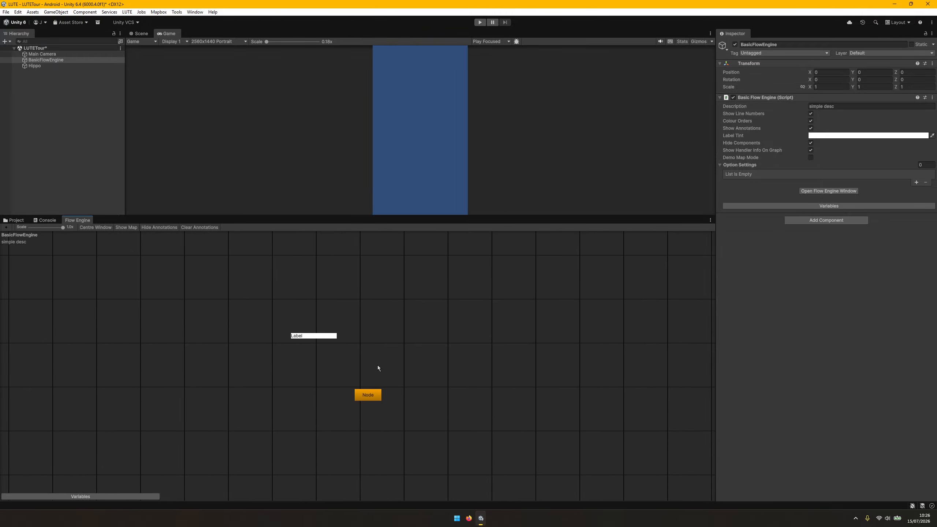
left_click(101, 229)
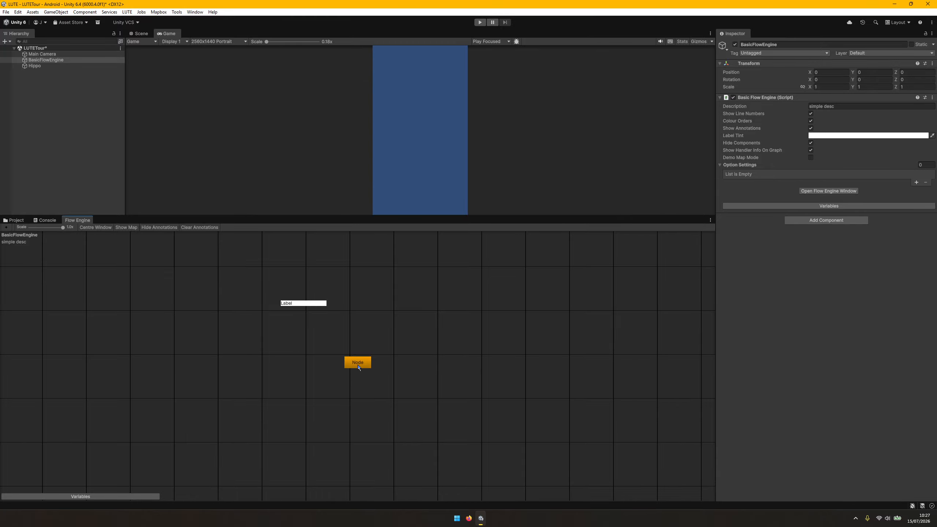
Move the node slightly up in the flow graph and give it a red custom tint, FF0000
left_click_drag(358, 367, 354, 333)
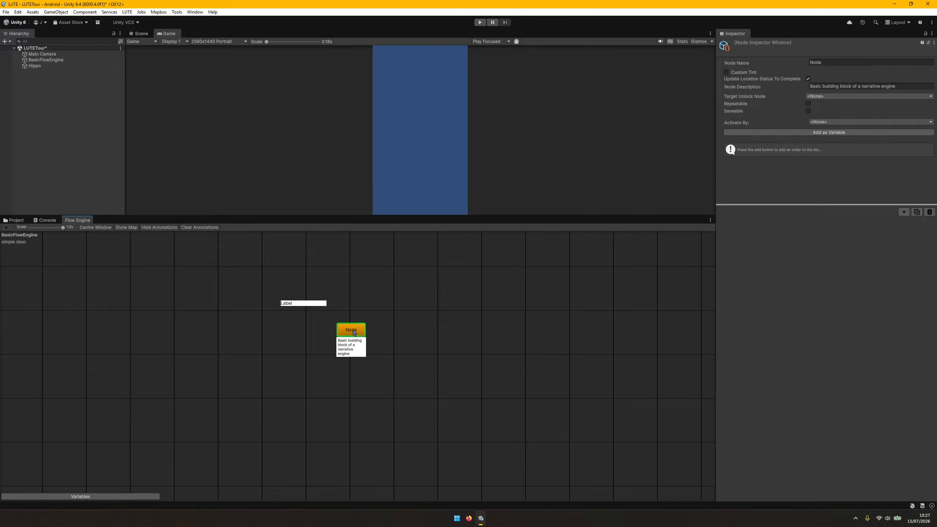
left_click(850, 64)
left_click(748, 73)
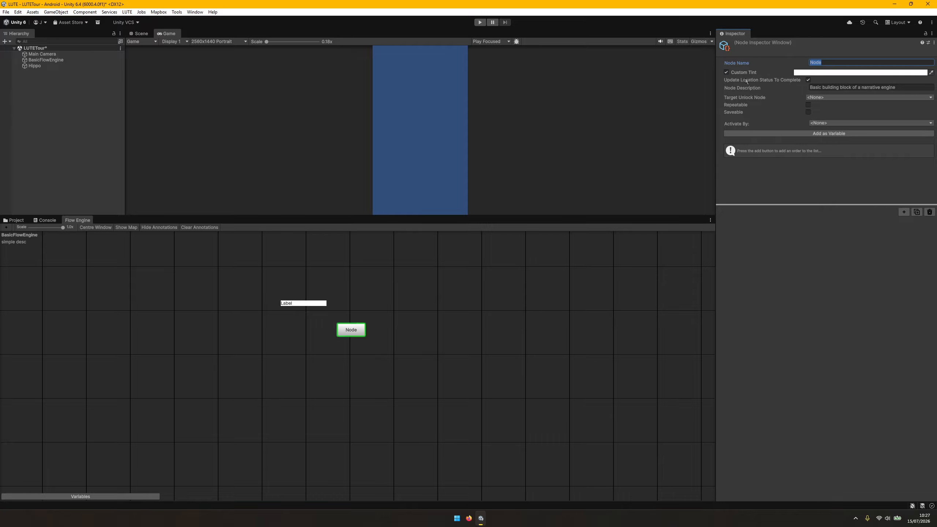
left_click(860, 72)
left_click_drag(865, 140, 889, 110)
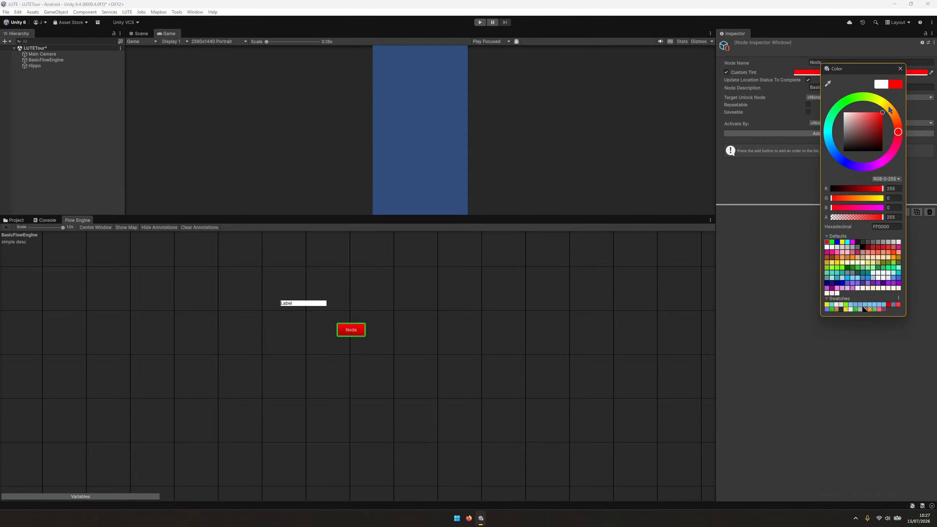
left_click(771, 182)
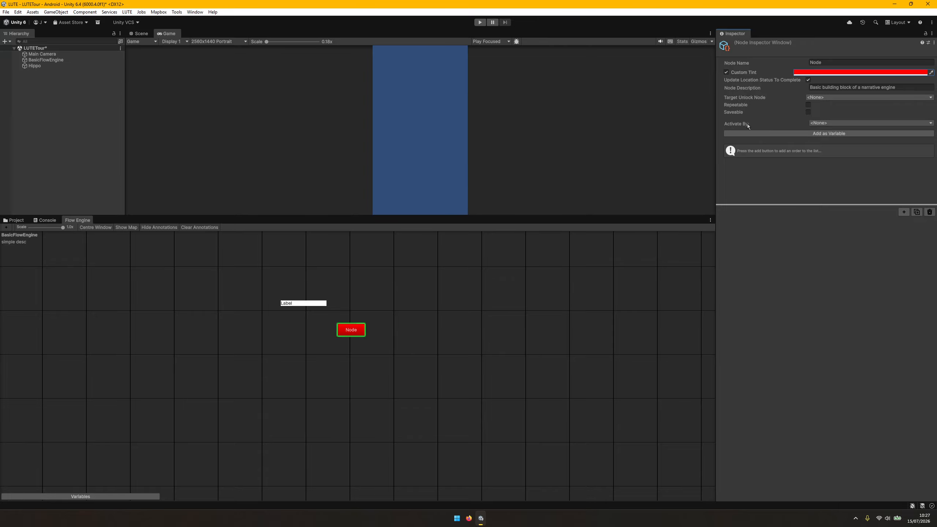
Shift the node up and right in the flow graph and review its available Activate By options
left_click_drag(350, 332, 367, 325)
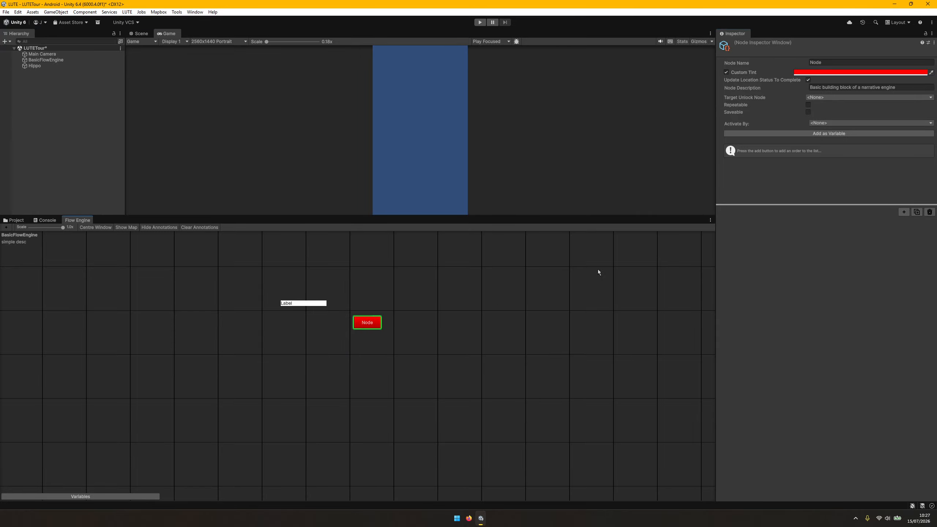
left_click(866, 123)
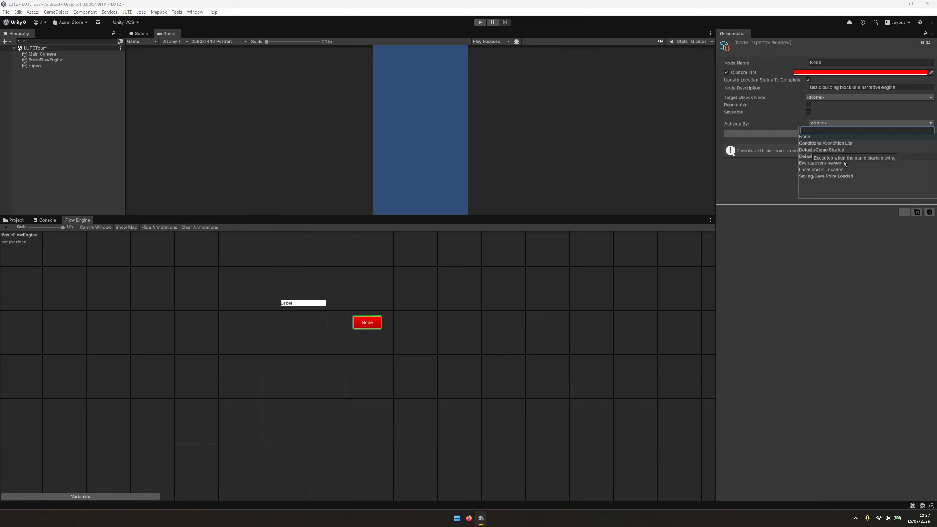
left_click_drag(382, 323, 386, 316)
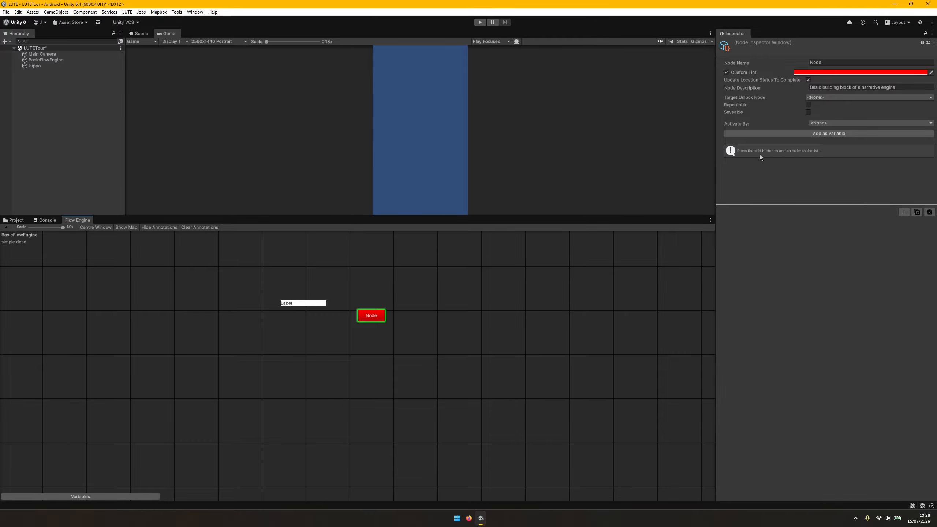
Add a Narrative/Dialogue order to the red node
left_click(904, 213)
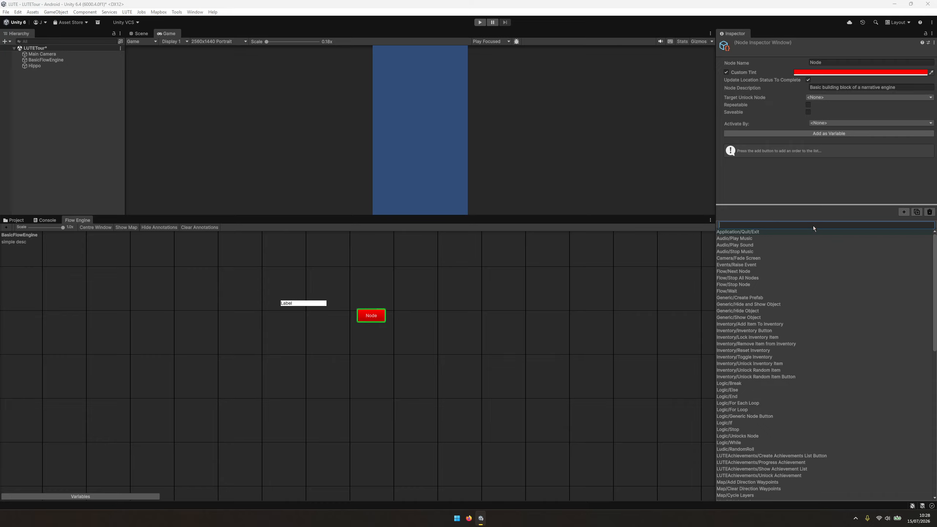
type("dia")
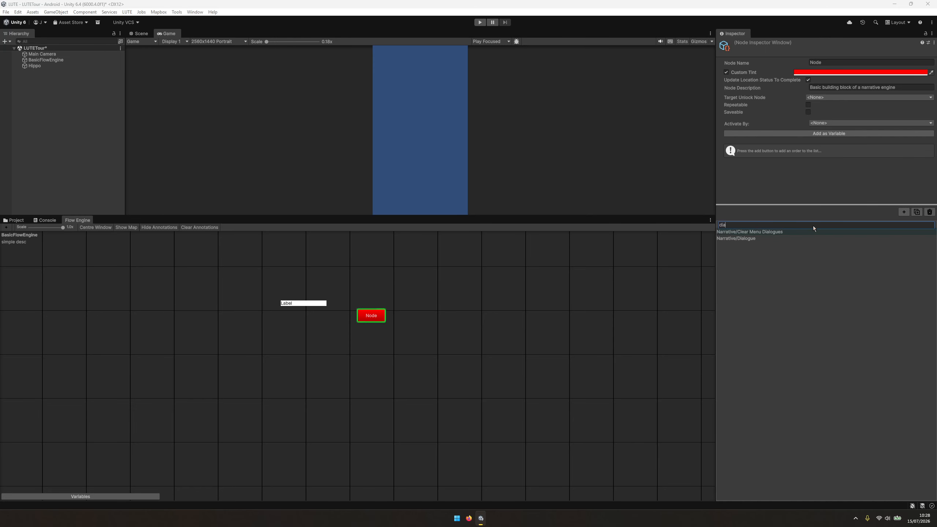
left_click(727, 239)
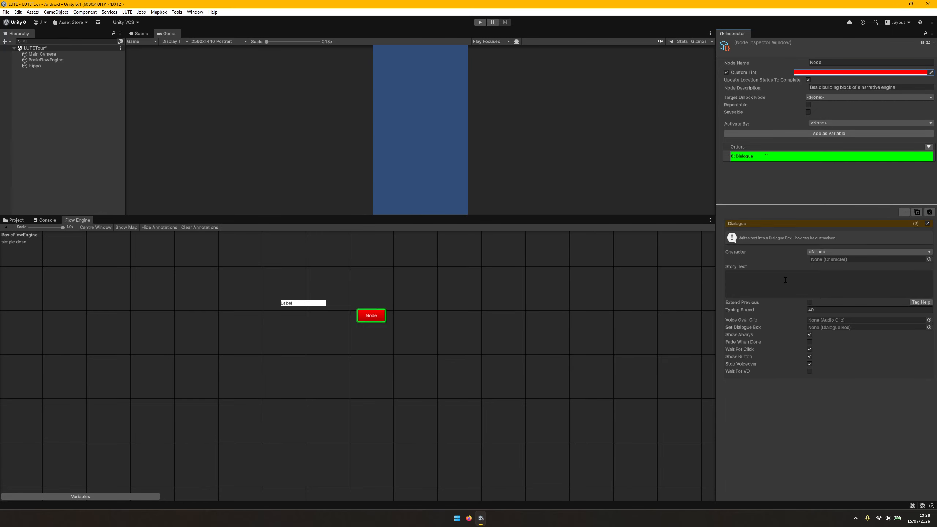
Set the Dialogue order's character to Hippo with the hippo portrait and look over the portrait preview
left_click(834, 252)
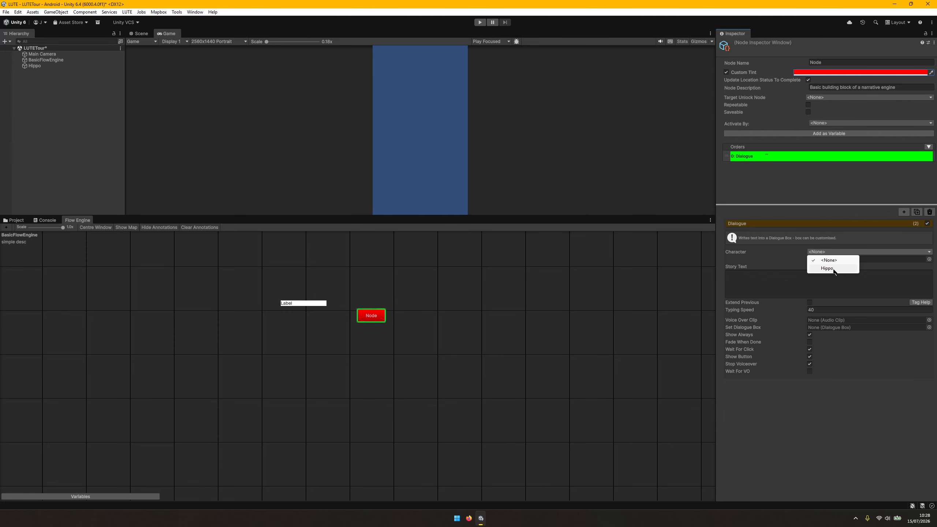
left_click(827, 268)
left_click(830, 267)
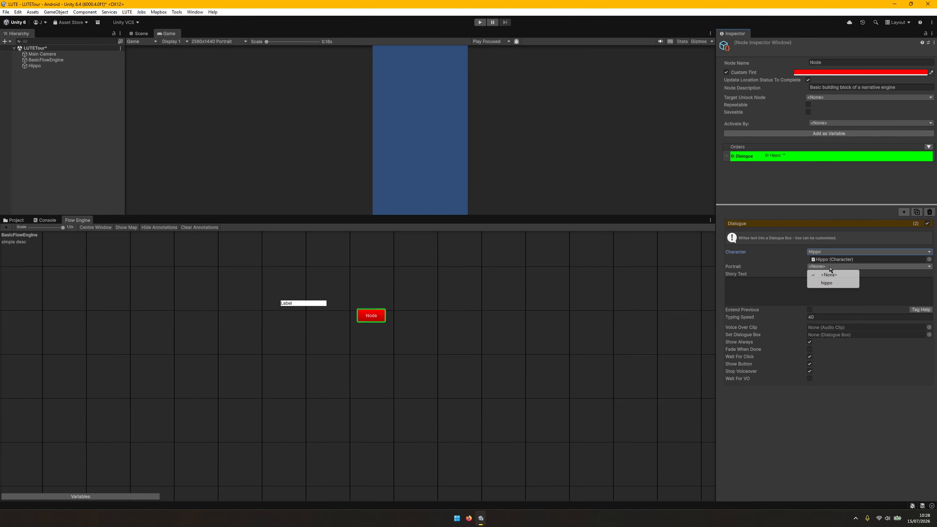
left_click(833, 282)
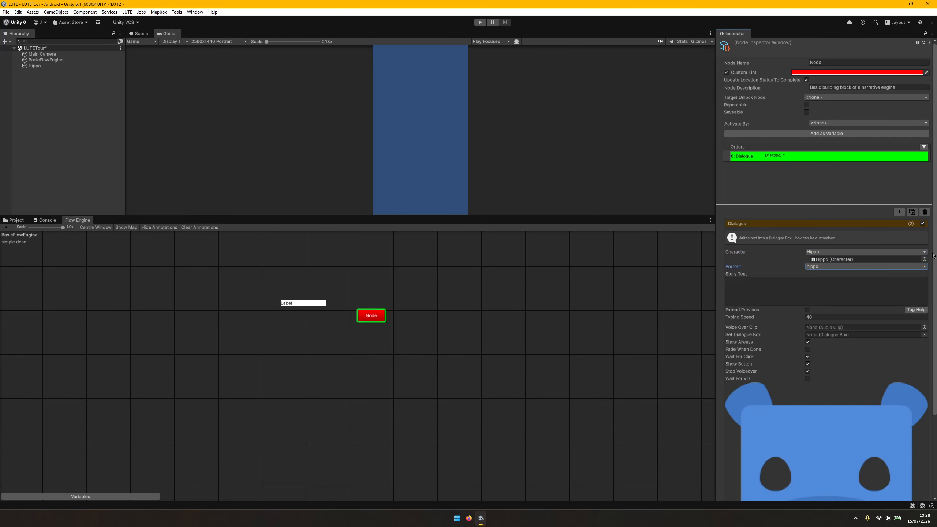
left_click_drag(934, 255, 924, 342)
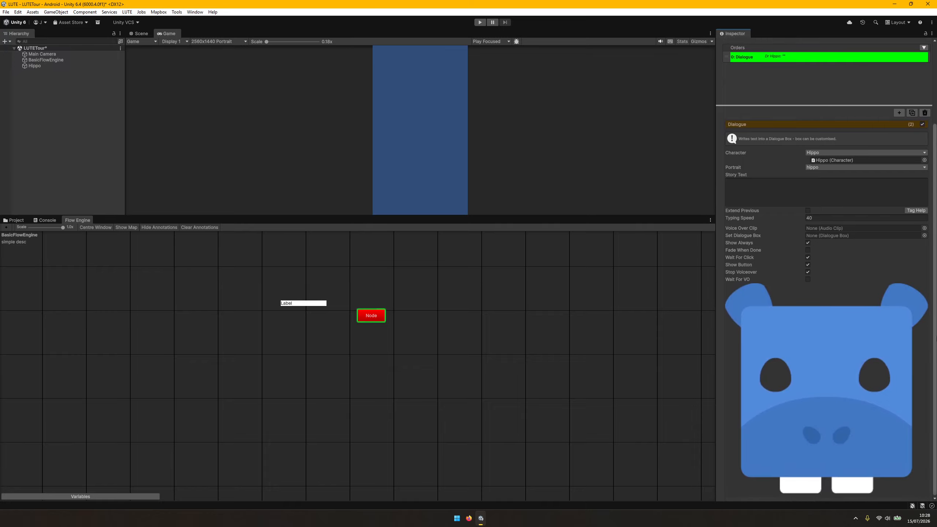
left_click_drag(936, 333, 935, 263)
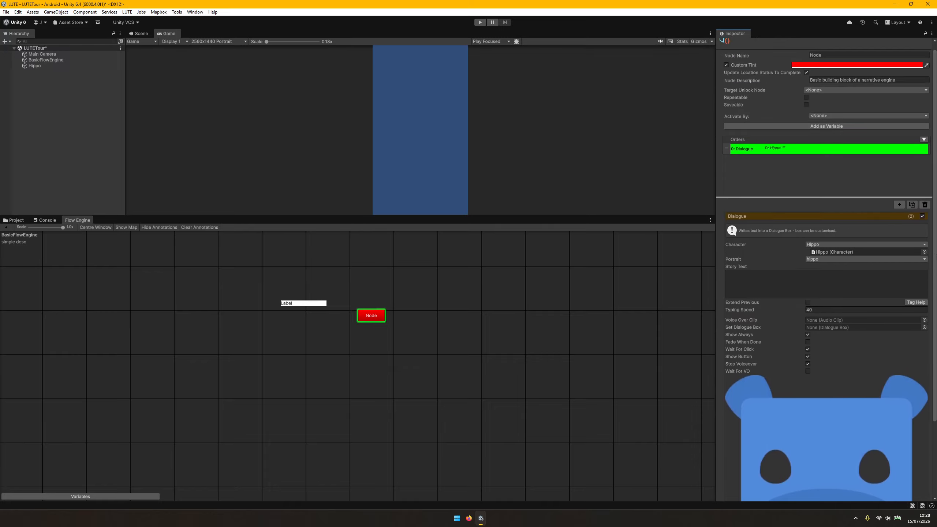
Enter "Hello World!" as the dialogue's story text, then reselect the node and its Dialogue order
left_click(804, 287)
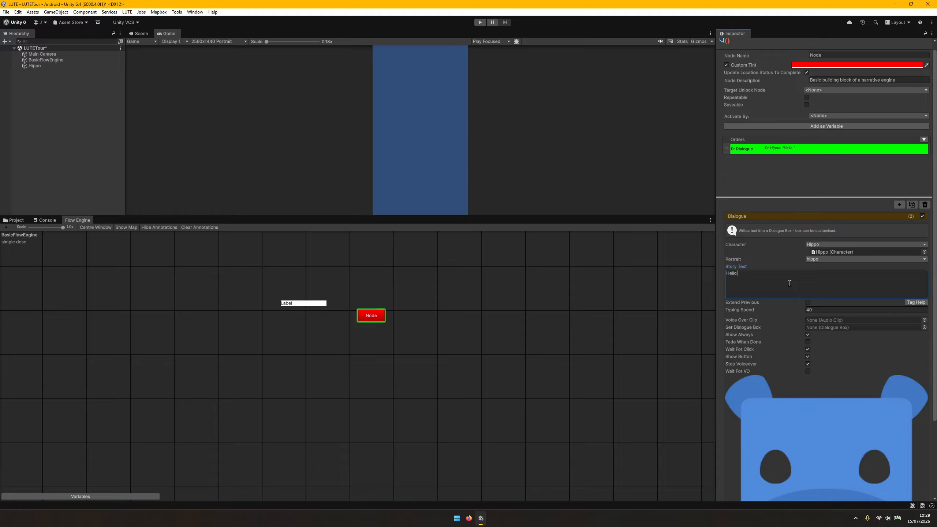
type("Wic")
left_click(370, 318)
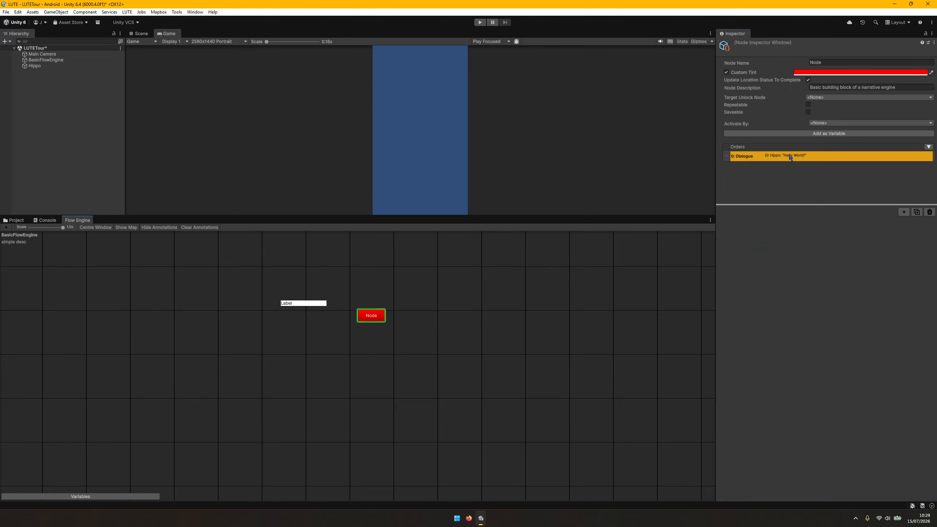
left_click(781, 158)
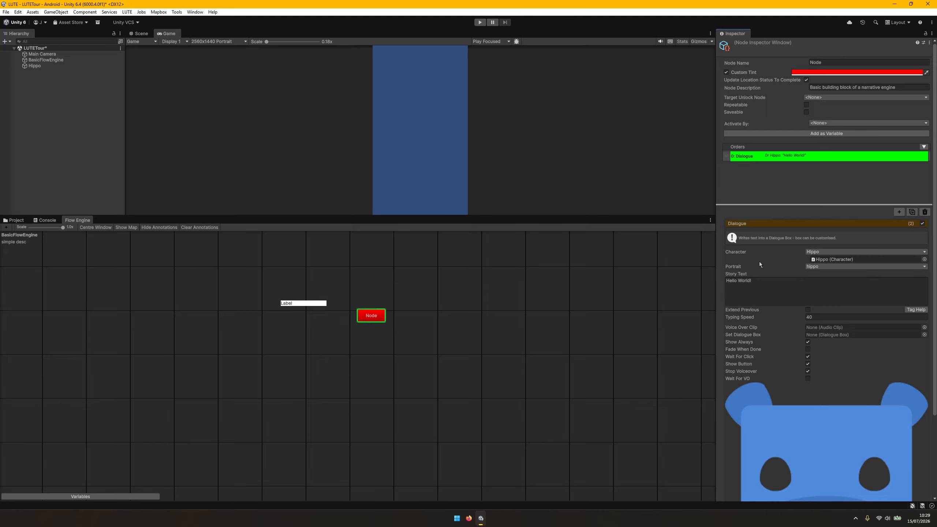
Test the dialogue by entering play mode, executing the node manually from the flow graph, and stopping play mode
left_click(480, 23)
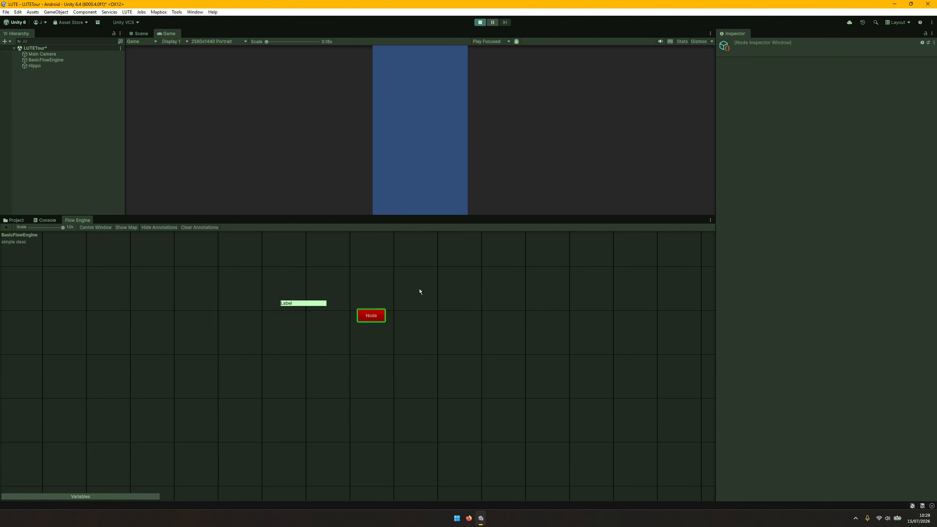
left_click_drag(382, 316, 383, 305)
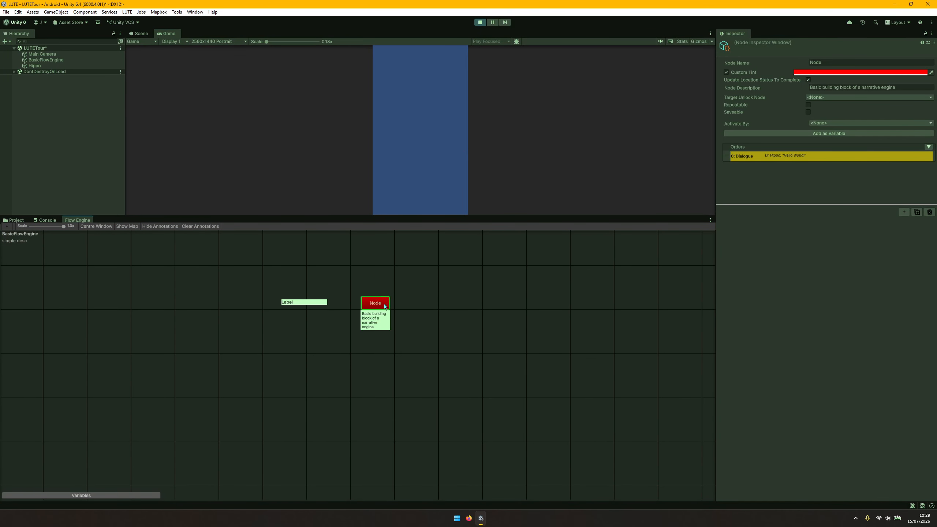
right_click(383, 305)
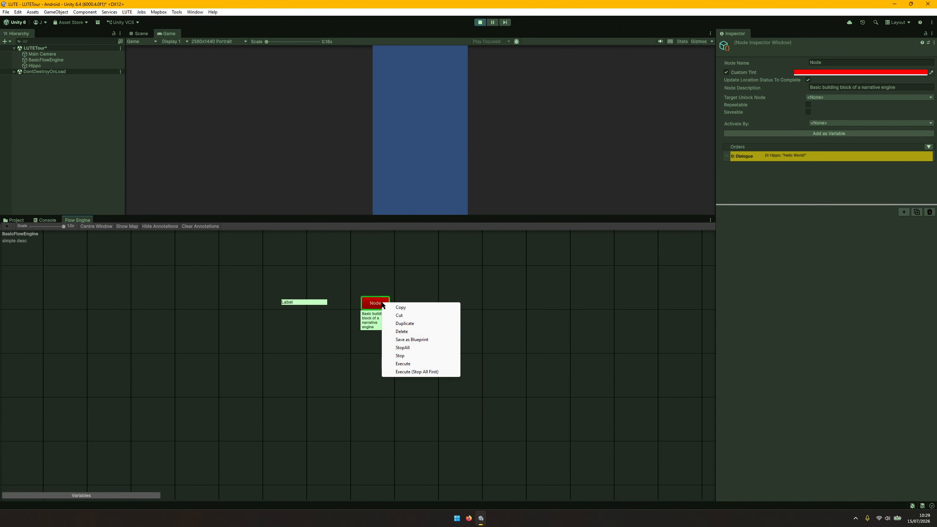
left_click(434, 363)
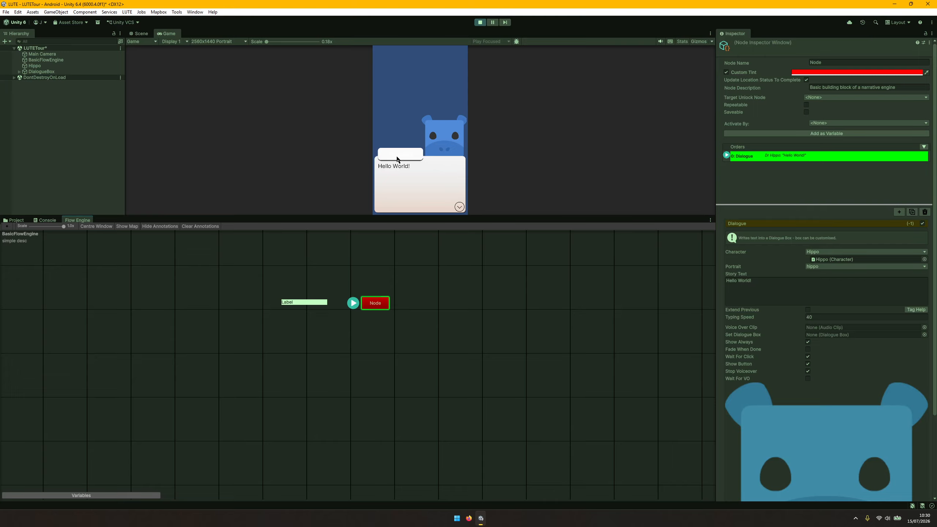
left_click(480, 22)
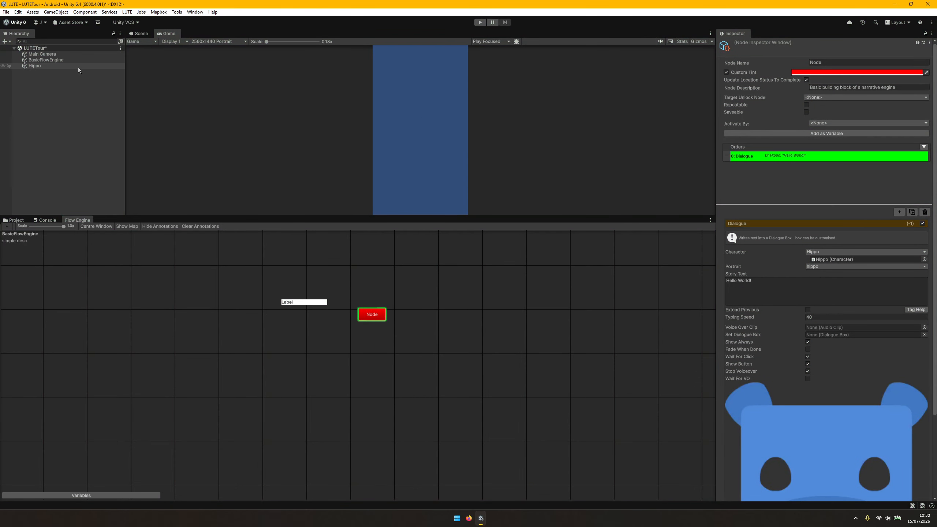
Set the Hippo character's Name Colour to red, FF0000
left_click(78, 67)
left_click(886, 113)
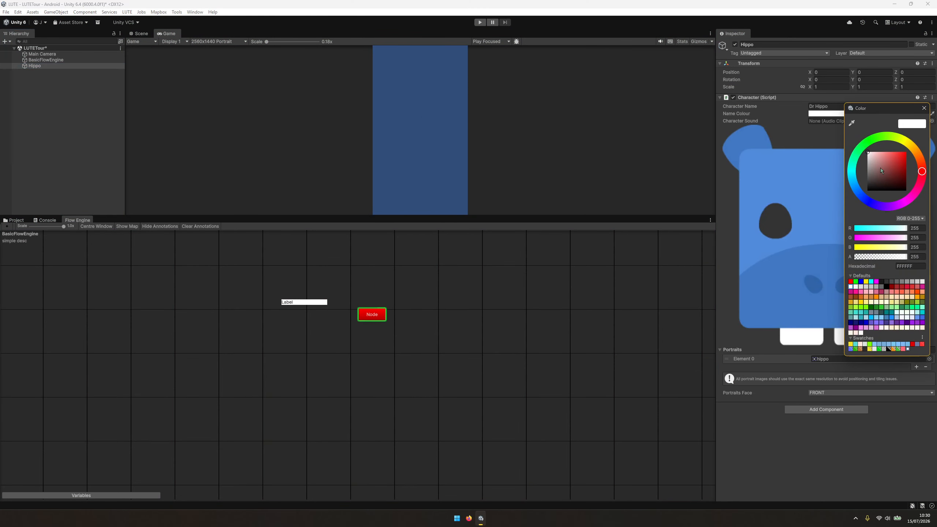
left_click_drag(884, 179, 906, 152)
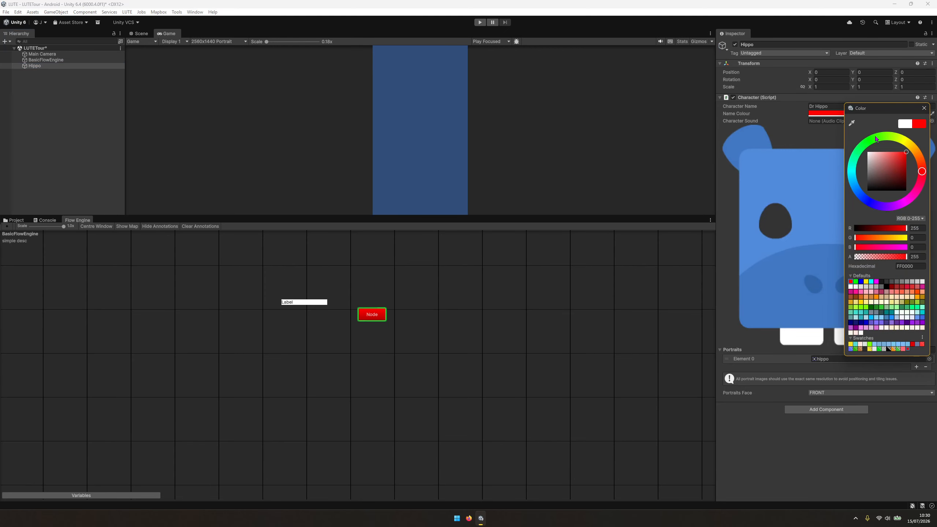
left_click(471, 149)
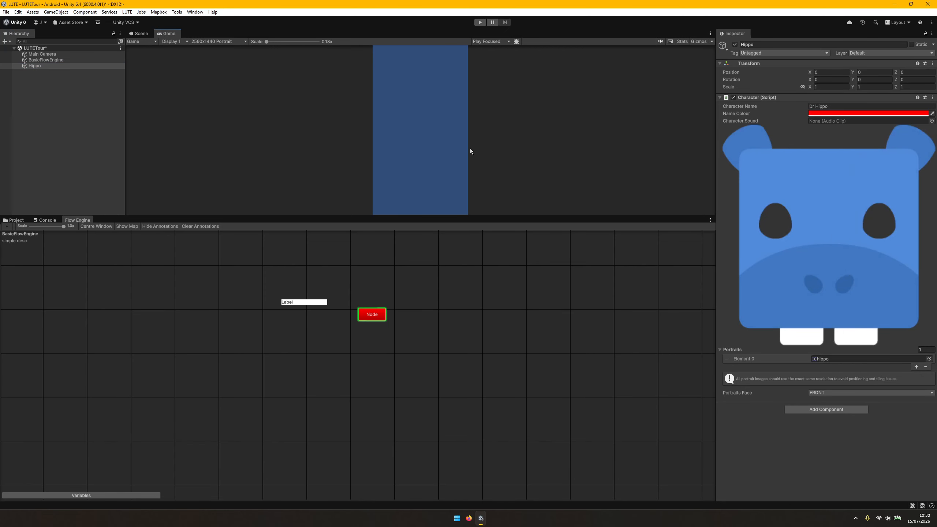
Set the flow graph node's Activate By option to Game Started
left_click(373, 314)
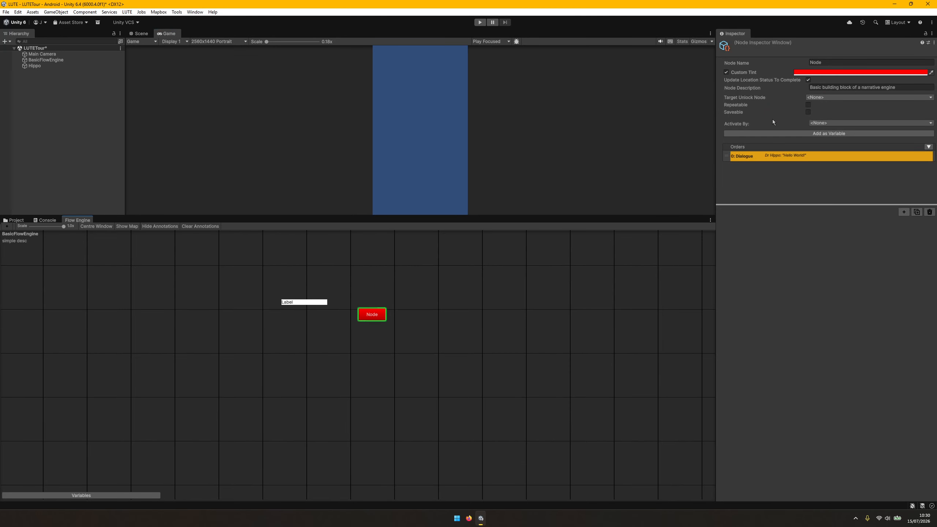
left_click(848, 123)
left_click(830, 137)
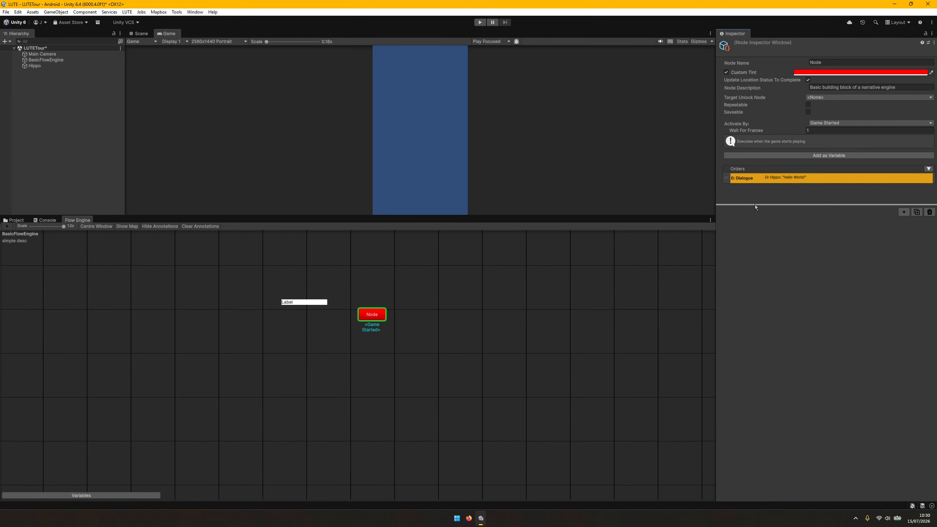
Move the node slightly higher in the flow graph and start play mode to test its automatic activation
left_click(408, 341)
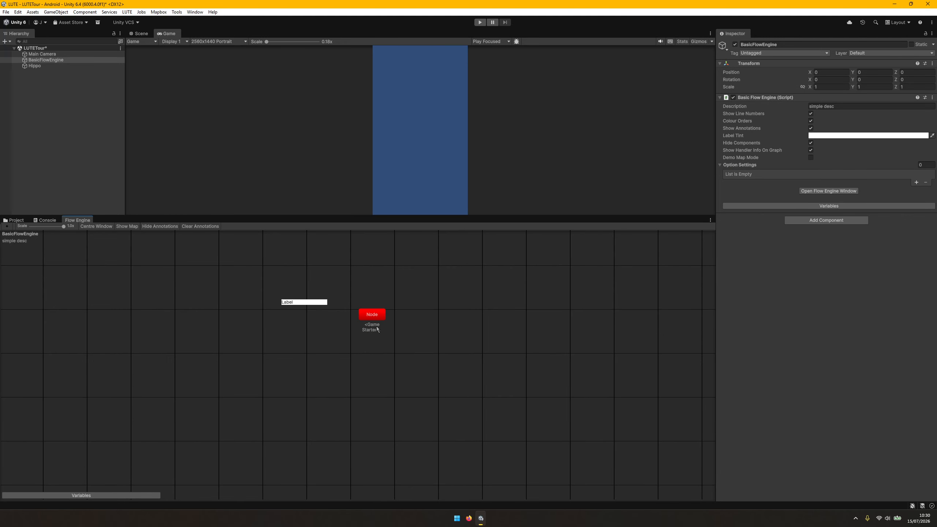
left_click_drag(369, 325, 372, 302)
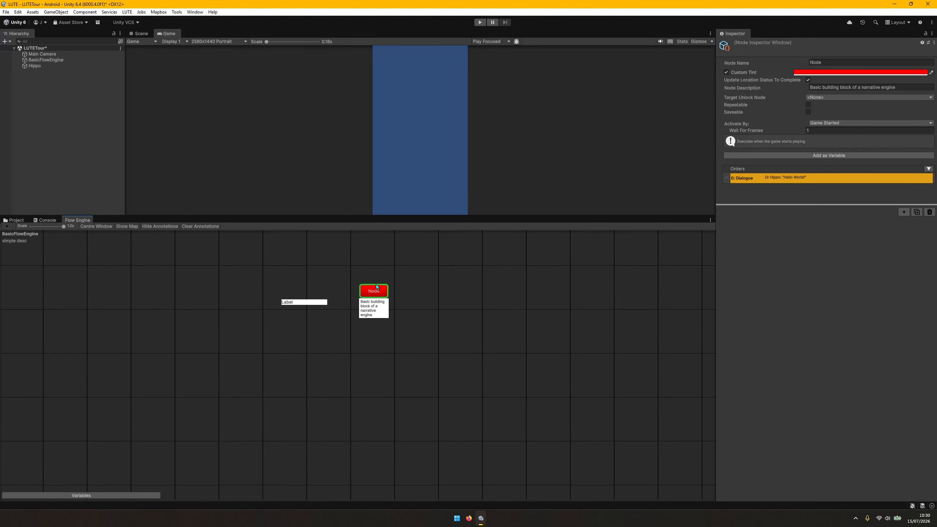
left_click(480, 22)
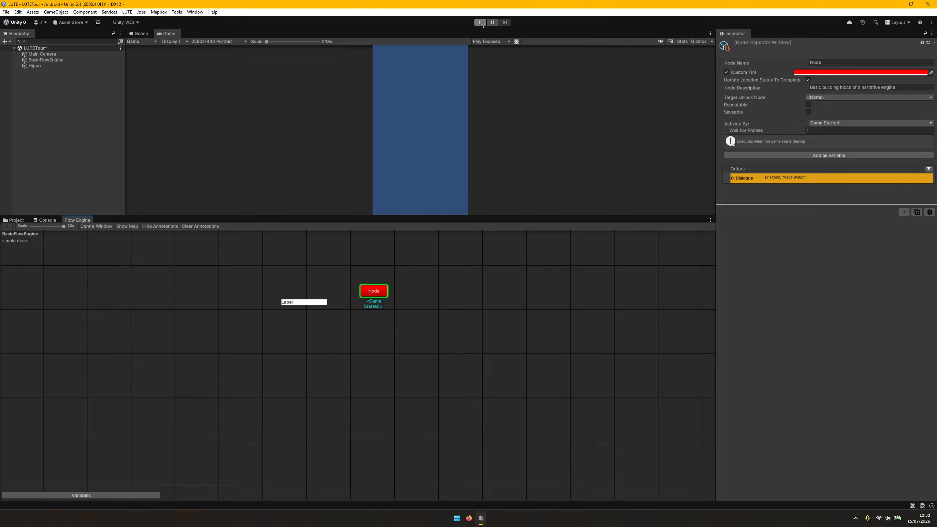